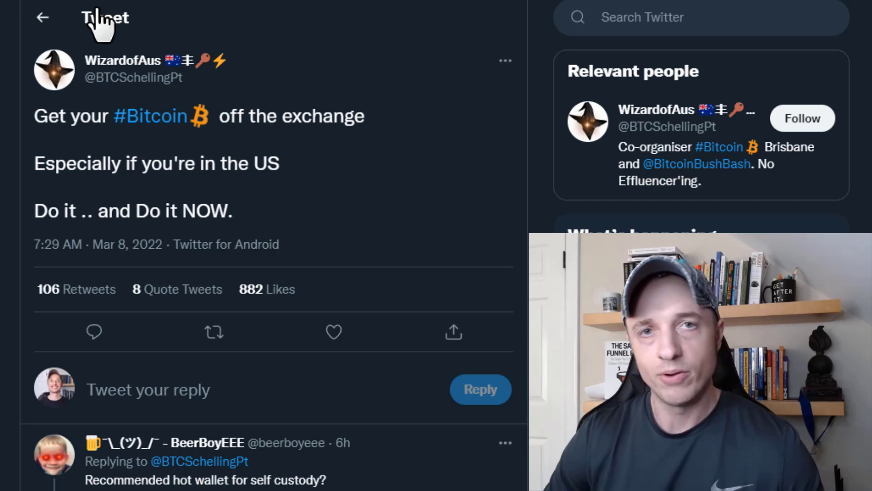
Scroll through the replies under the 'Get your Bitcoin off the exchange' tweet.
scroll(333, 223, down, 2)
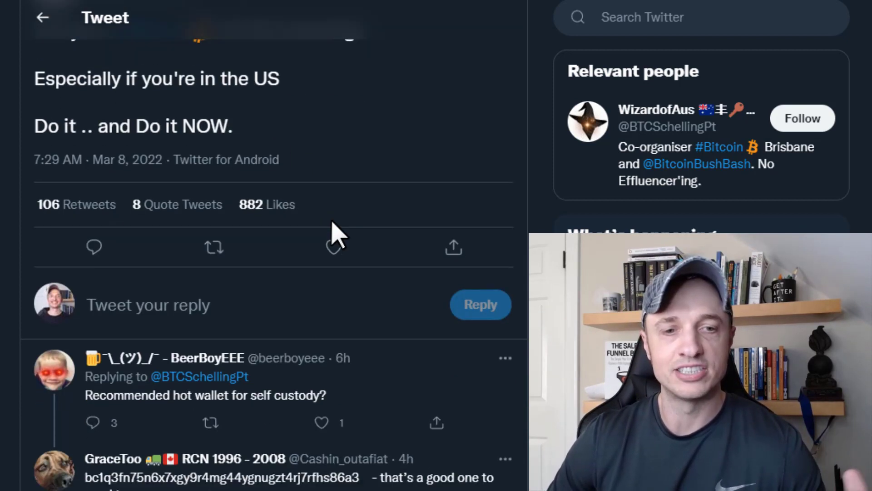
scroll(333, 237, down, 8)
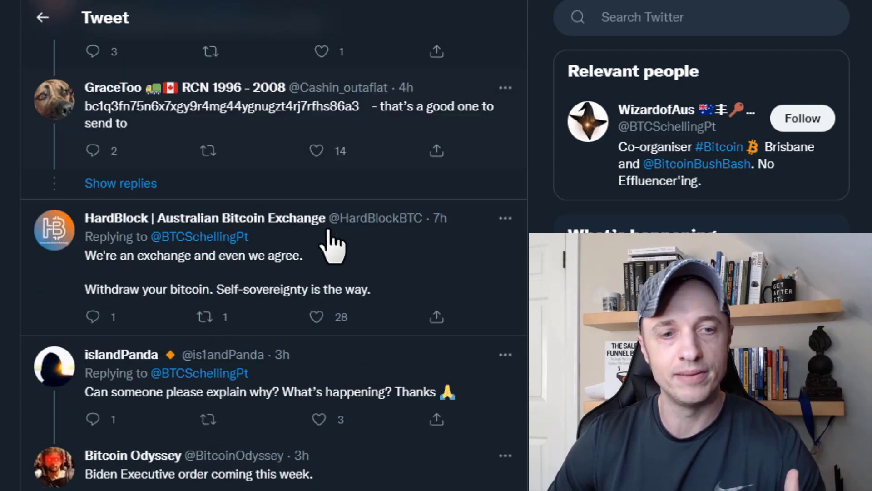
scroll(254, 482, down, 3)
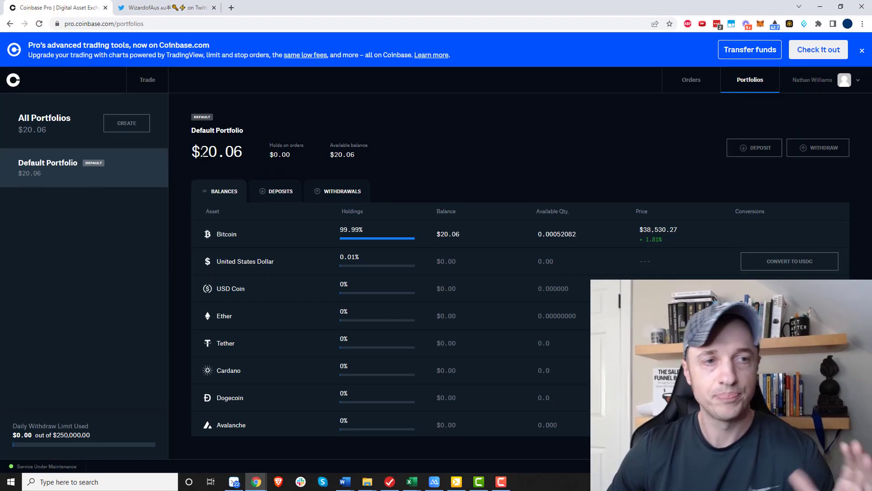
drag(193, 151, 244, 156)
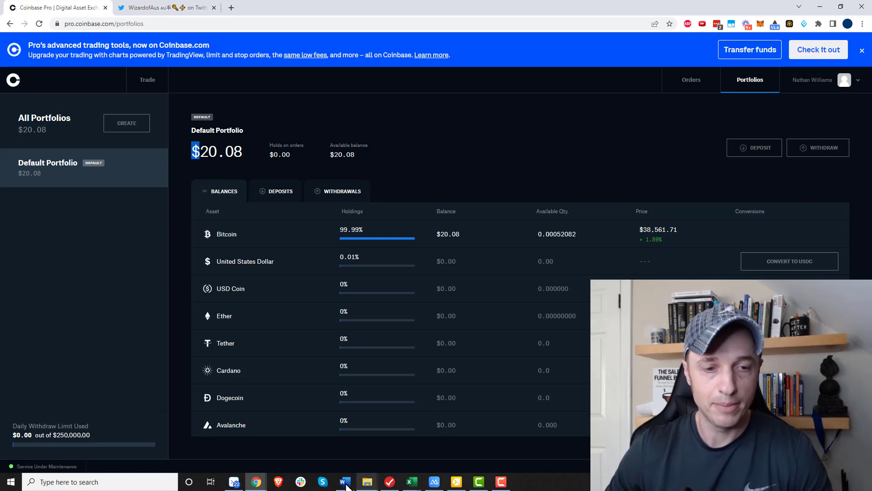
Show the mirrored phone's BlueWallet wallet list full screen and swipe through the Lightning and Demo wallets.
click(433, 482)
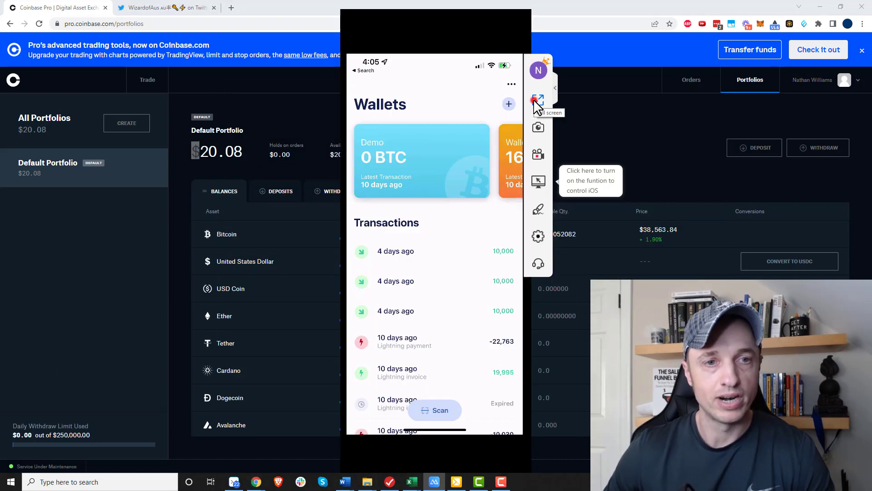
click(538, 101)
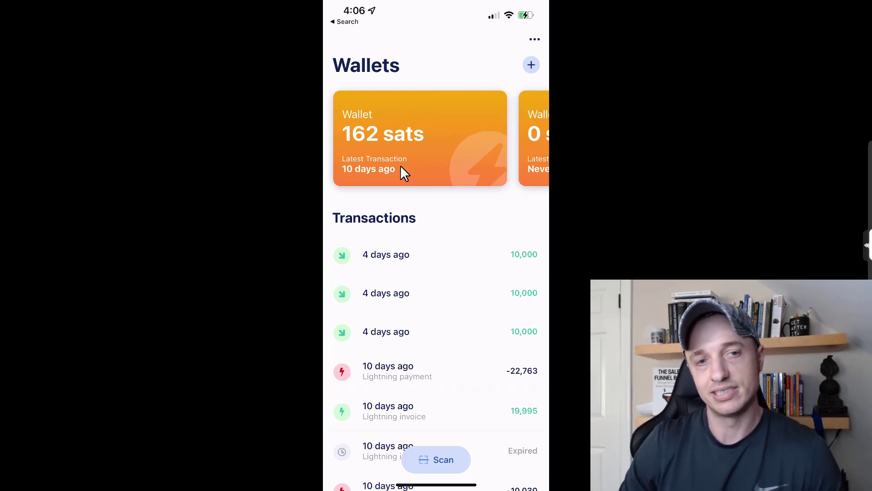
scroll(418, 159, left, 5)
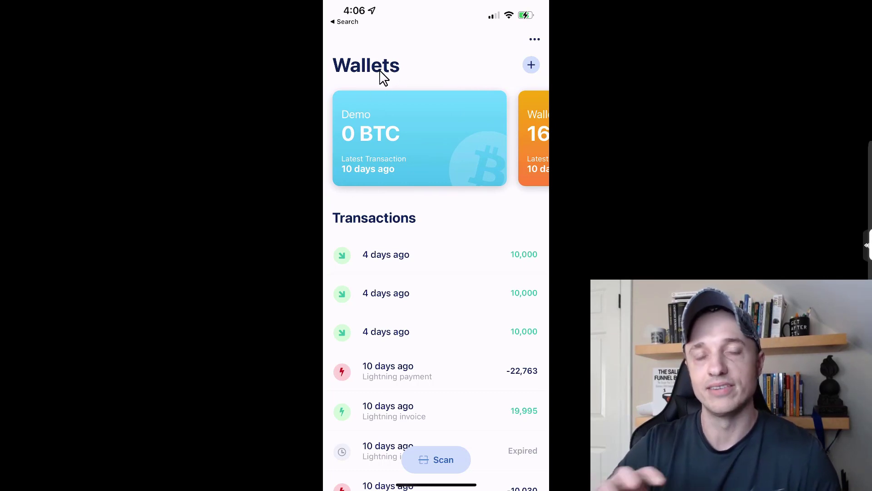
Create a new Bitcoin wallet named 'Example wallet'.
click(531, 66)
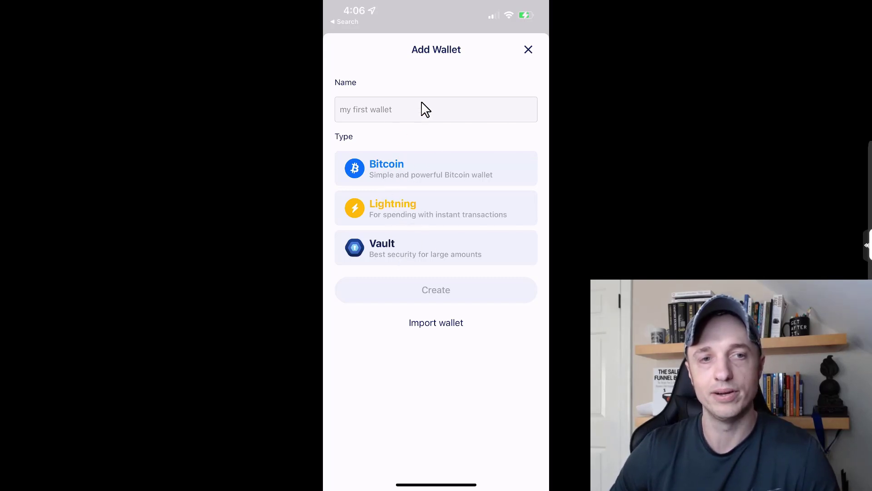
click(395, 113)
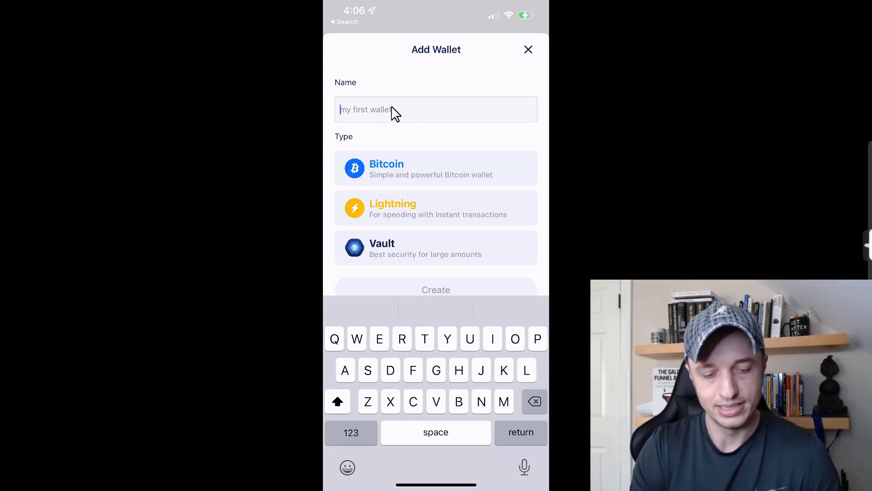
text(Example wallet)
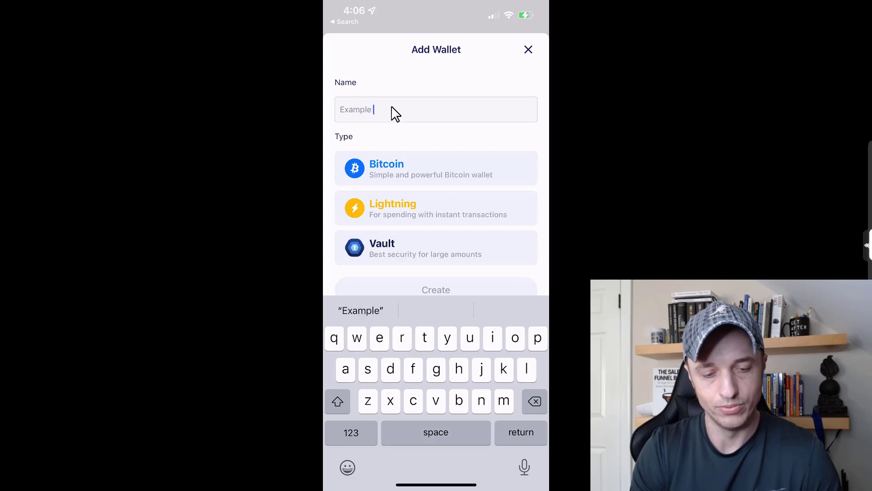
key(Return)
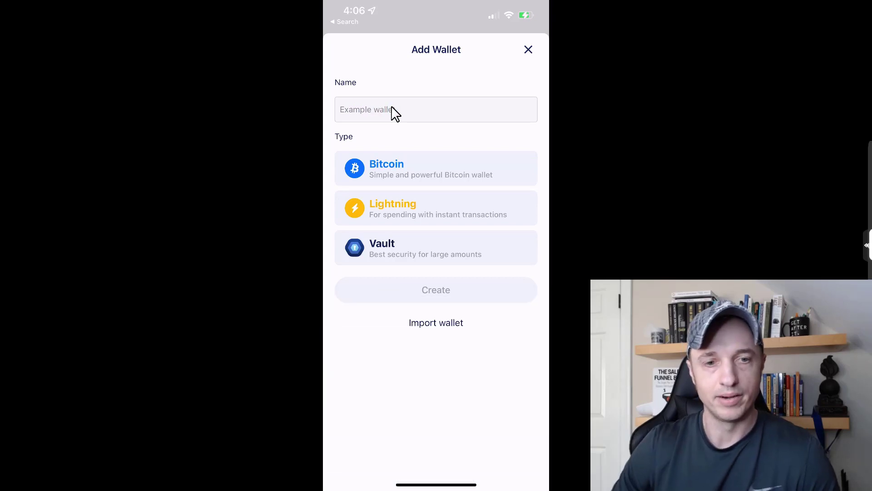
click(395, 180)
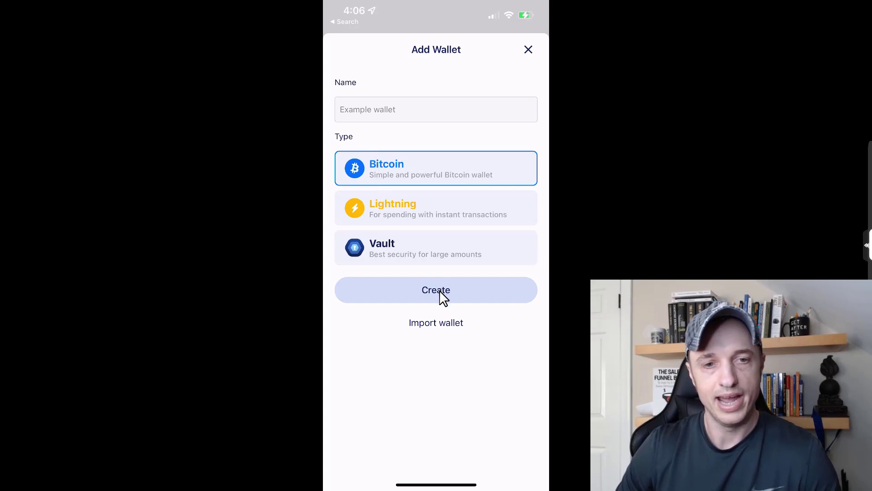
click(440, 296)
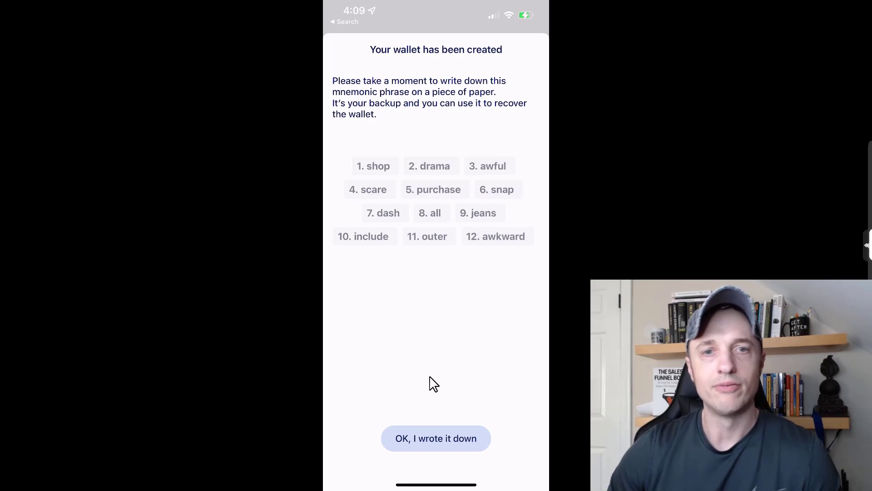
Confirm the backup phrase was saved, then copy the Example wallet's receiving address.
click(464, 449)
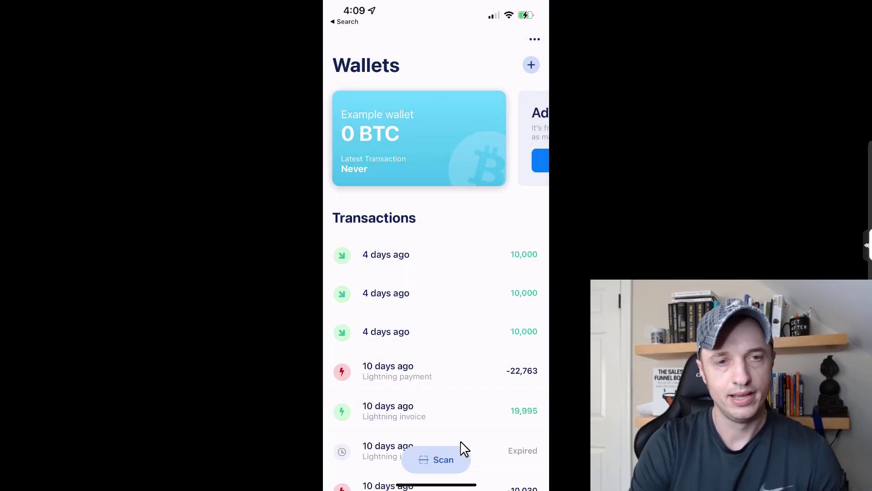
click(407, 142)
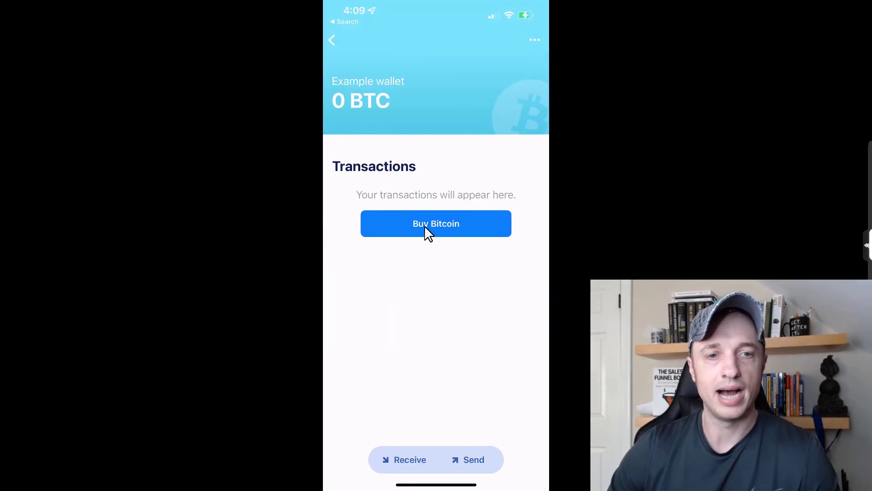
click(410, 460)
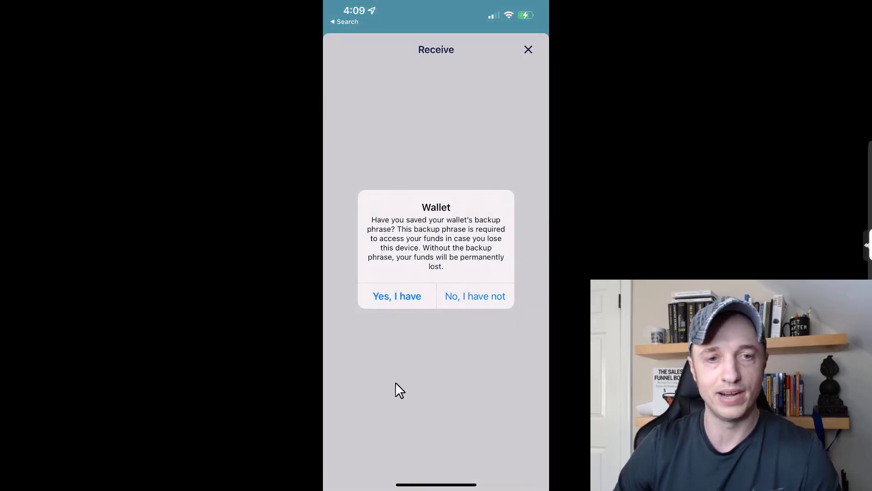
click(411, 305)
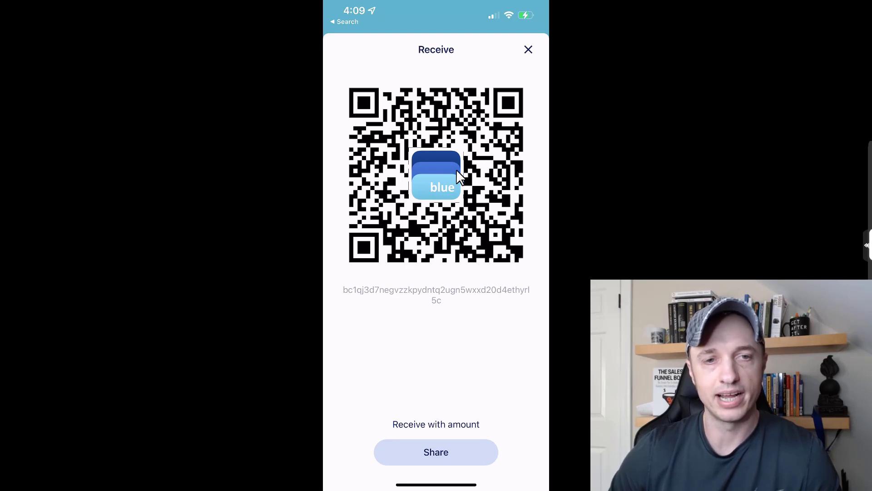
click(445, 292)
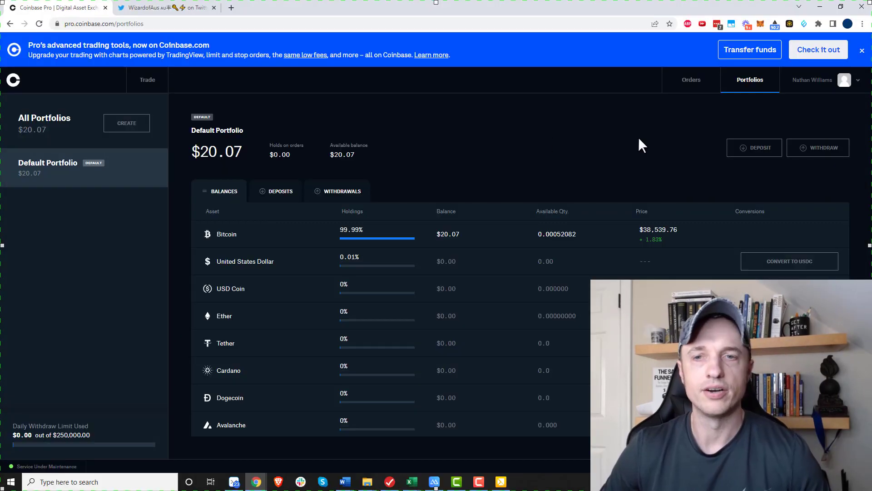
Set up a Max BTC withdrawal of 0.00051197 to the pasted wallet address and review it.
click(823, 151)
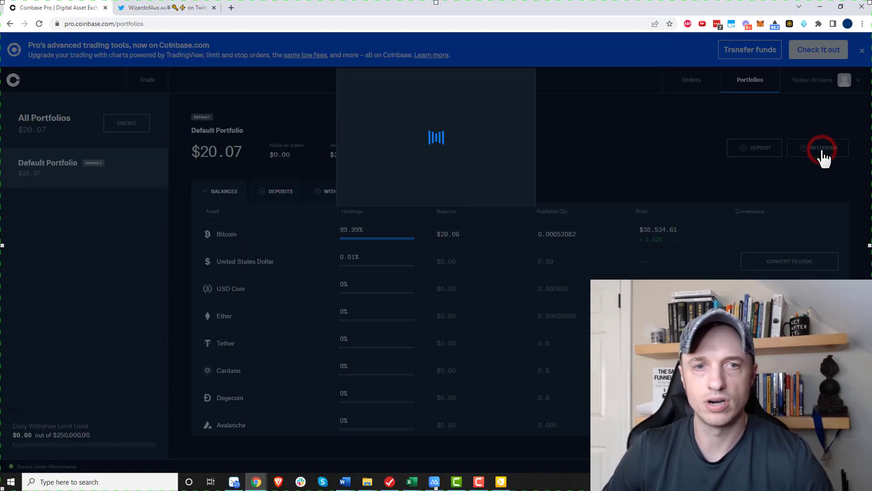
click(423, 152)
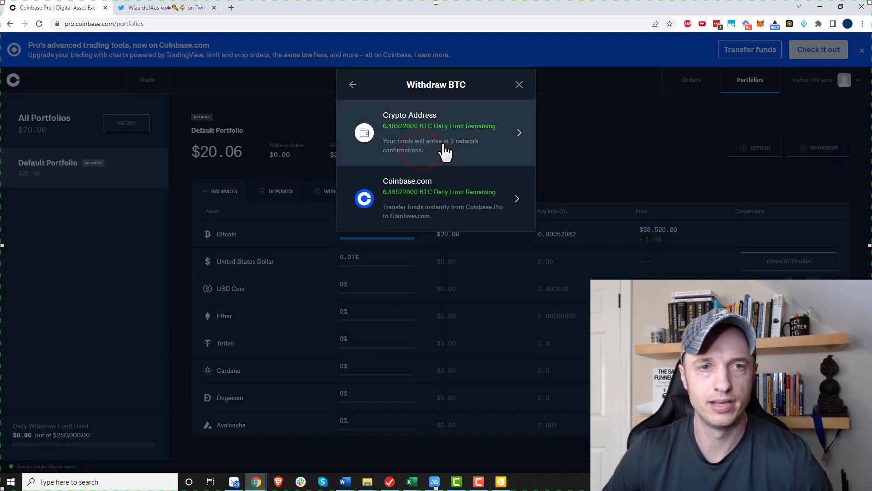
click(469, 150)
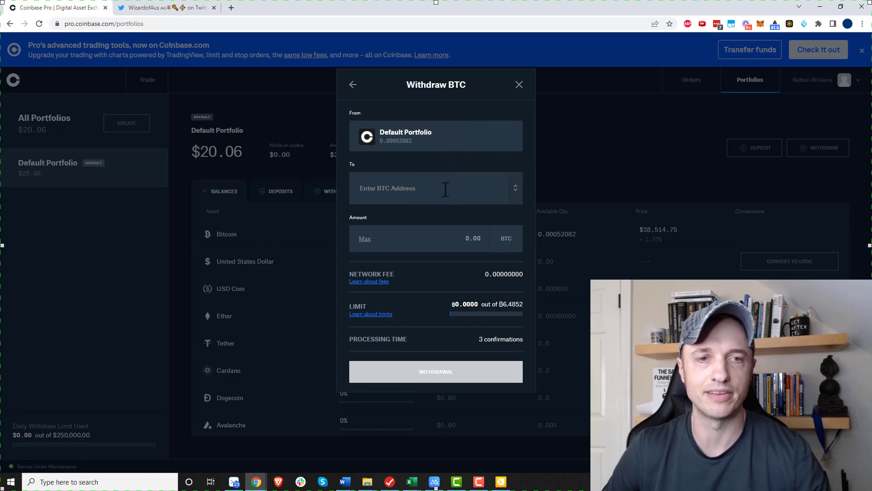
click(434, 186)
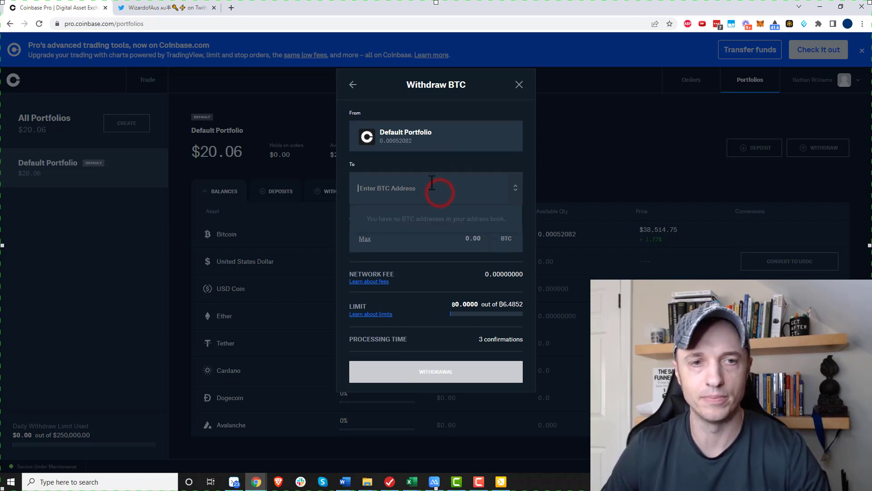
key(ctrl+v)
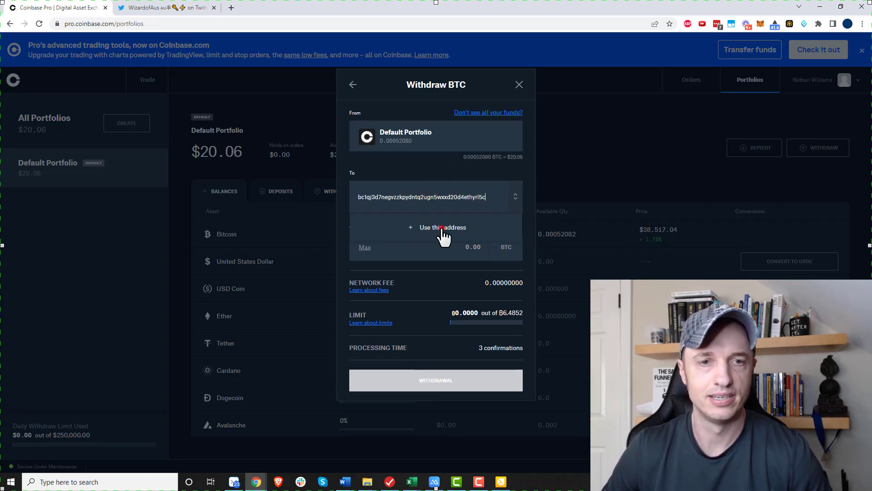
click(442, 229)
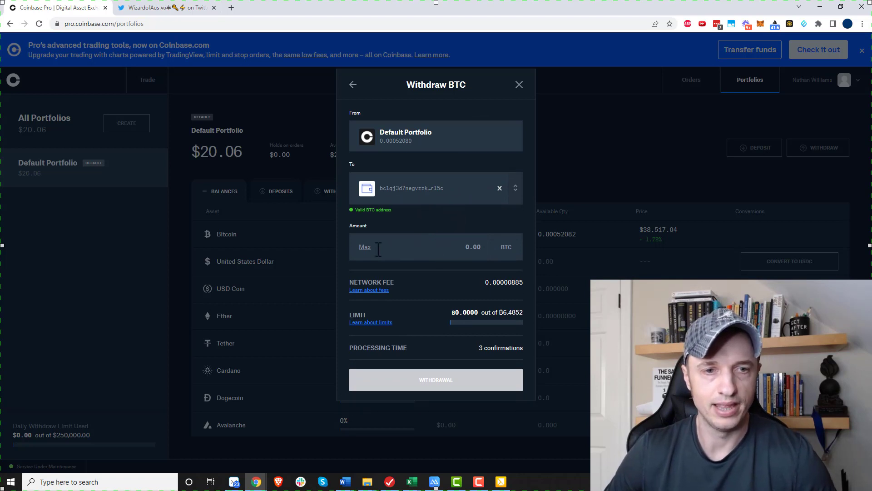
click(364, 248)
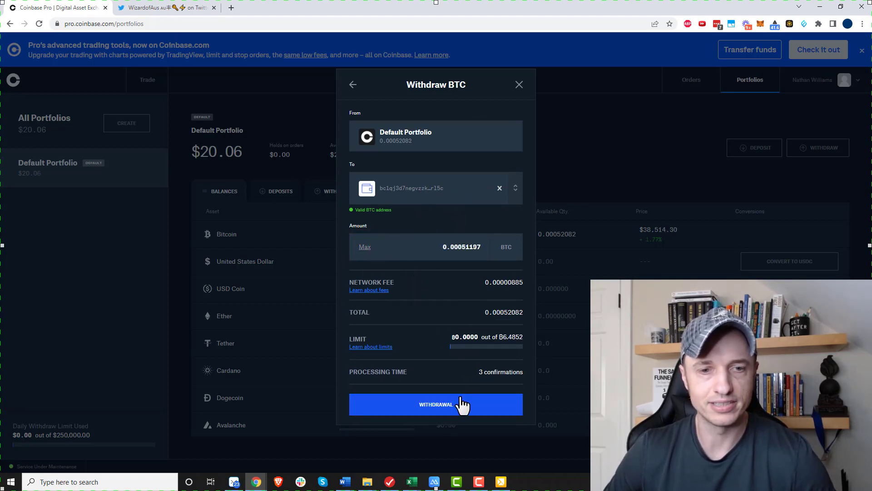
click(462, 404)
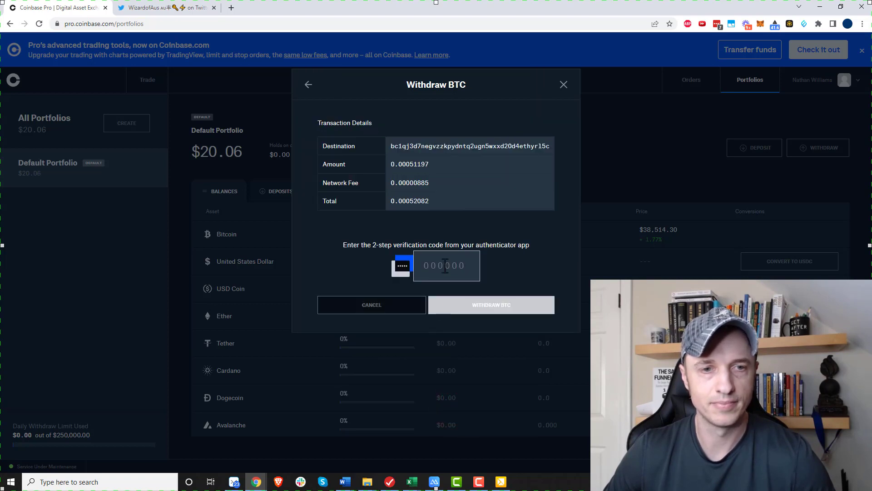
Enter the two-step verification code to start the BTC withdrawal.
click(444, 267)
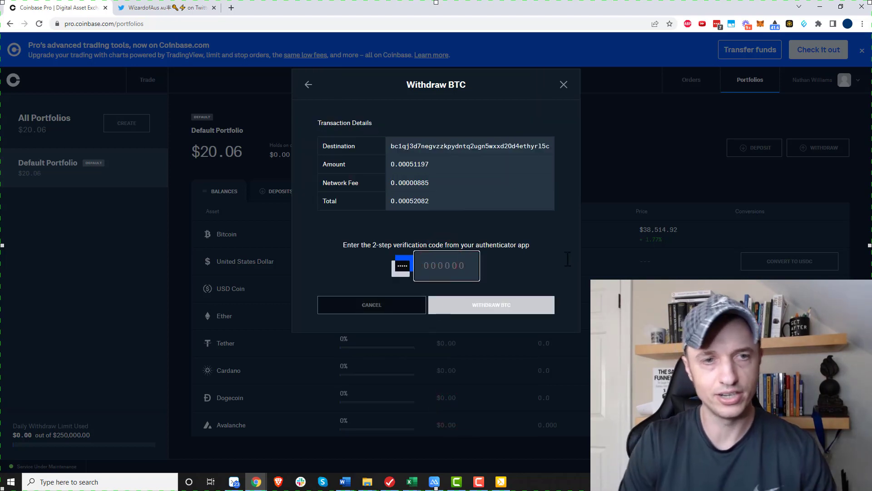
key(ctrl+v)
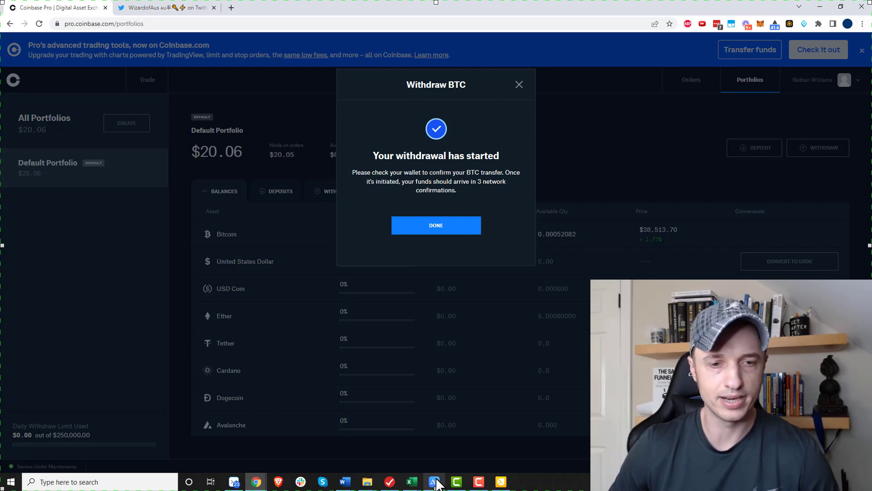
mouse_move(436, 482)
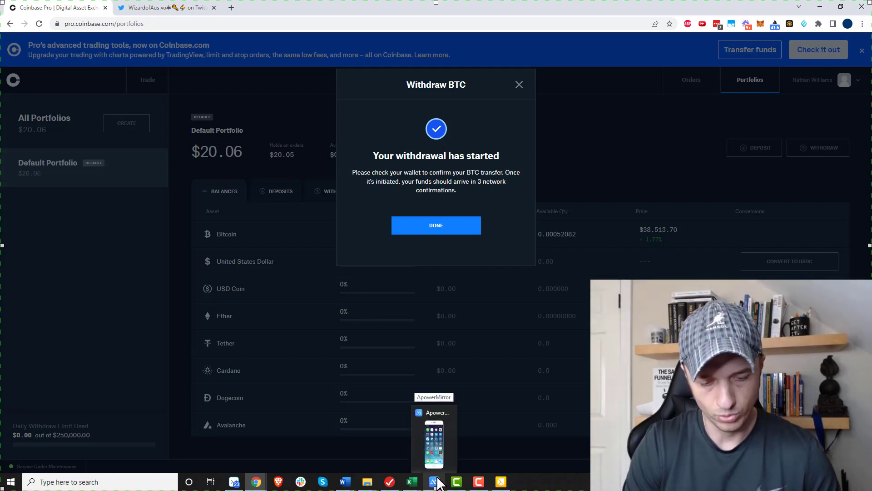
Open the full details of the pending incoming 0.00051197 BTC transaction on the mirrored phone.
click(434, 443)
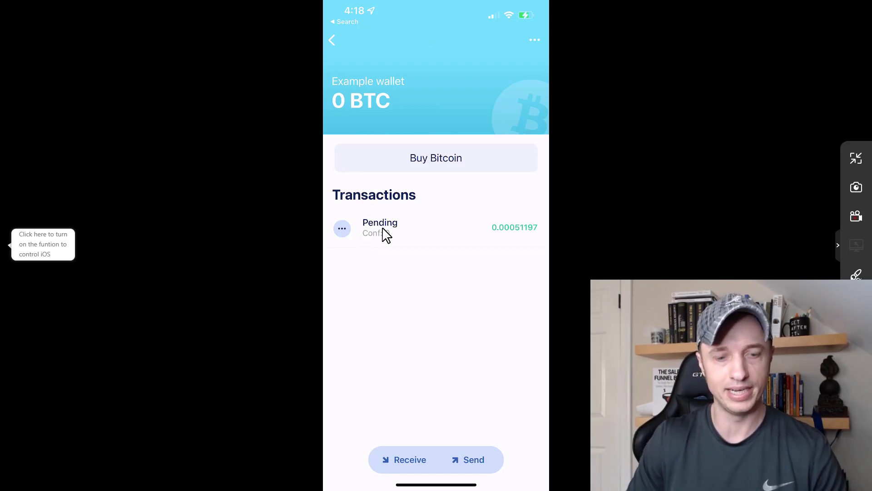
click(383, 233)
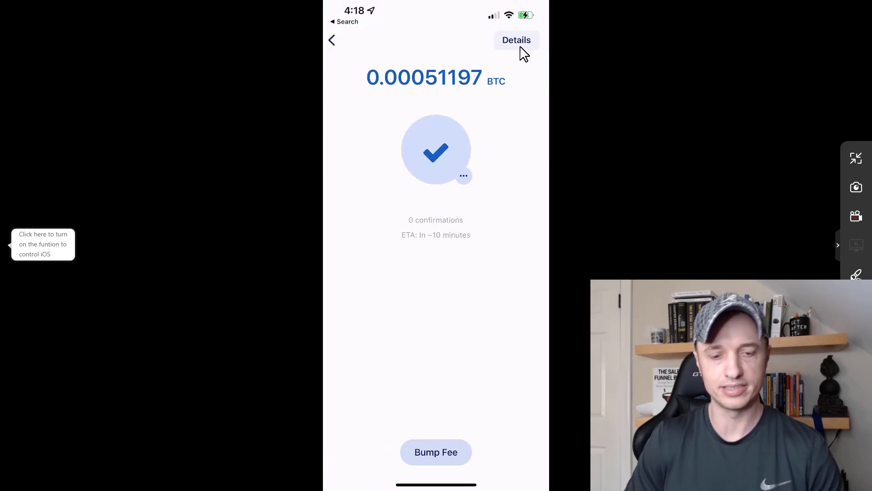
click(520, 47)
scroll(436, 272, down, 15)
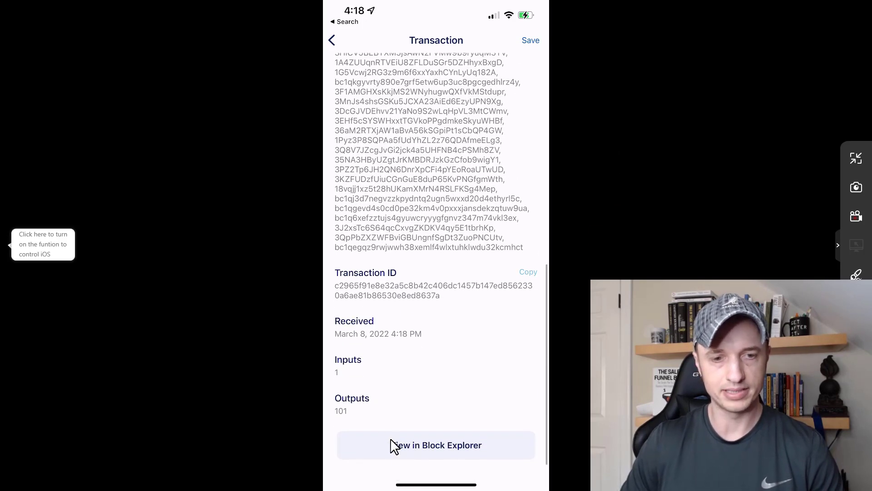
Open the transaction on mempool.space and scroll the block strip to check its status.
click(450, 447)
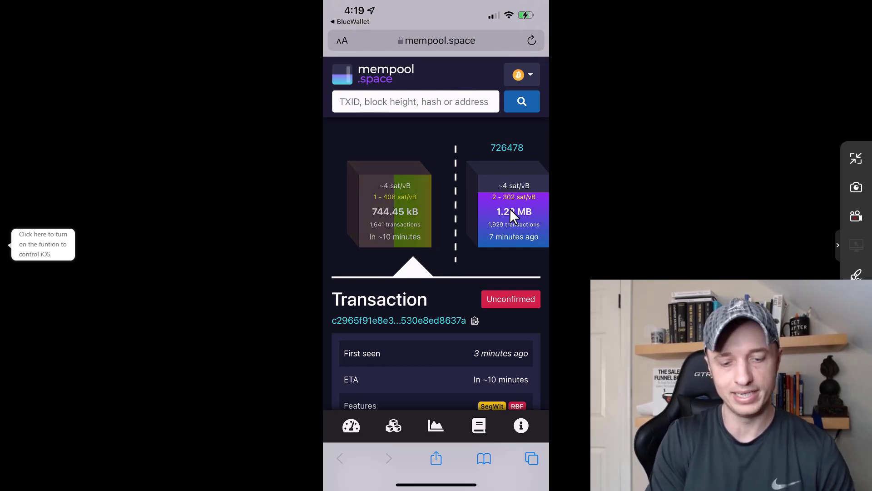
scroll(511, 216, right, 3)
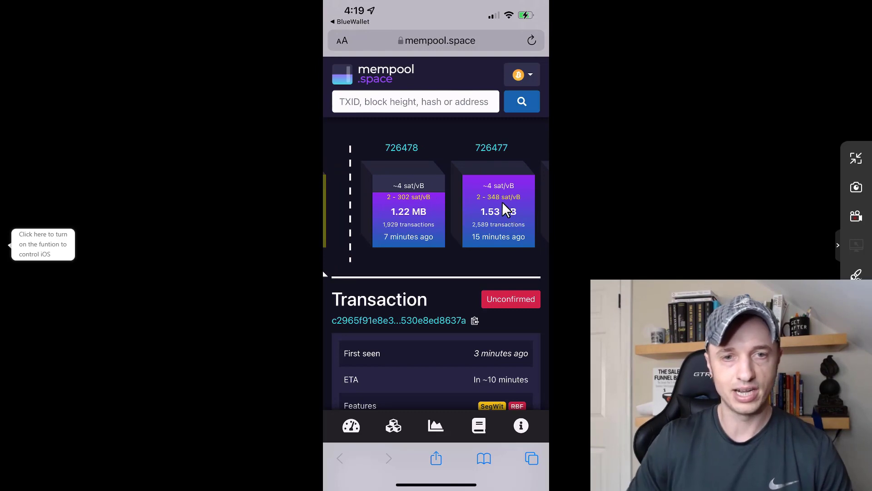
scroll(505, 210, right, 2)
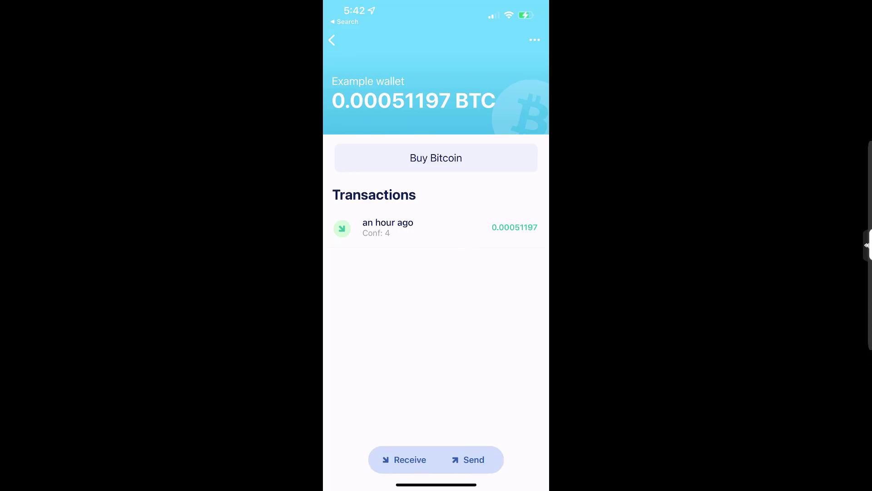
Drag the Capture image preview window to the left.
drag(668, 97, 552, 74)
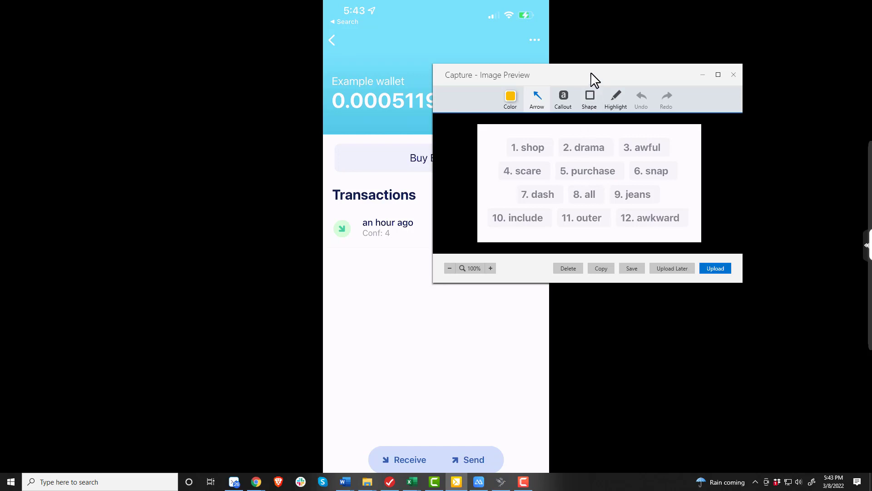
Move the Capture preview aside and bring Sparrow's Sample wallet window forward.
click(638, 76)
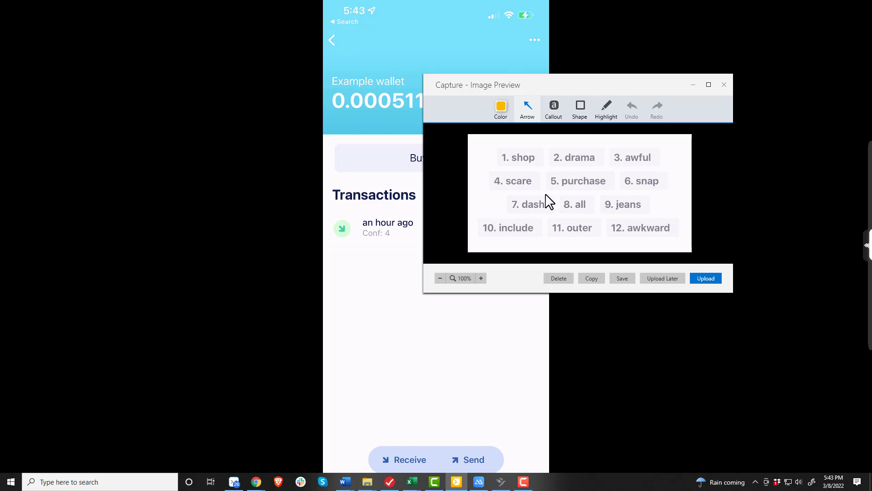
click(501, 482)
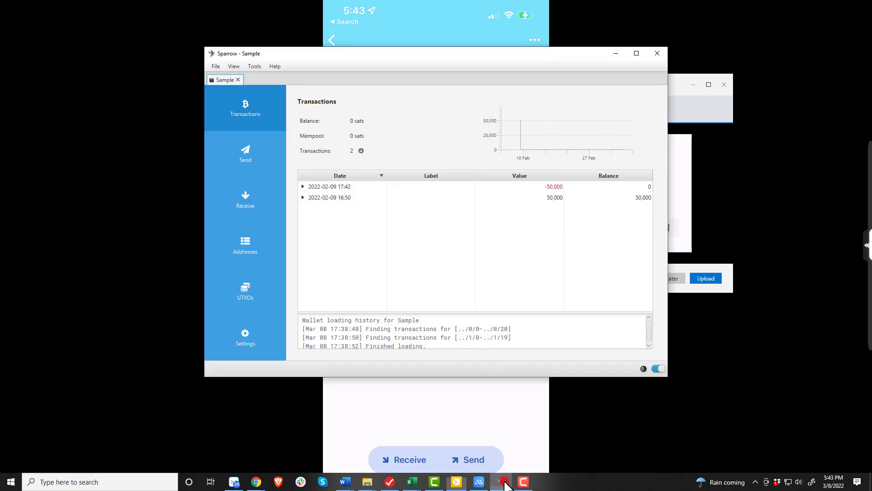
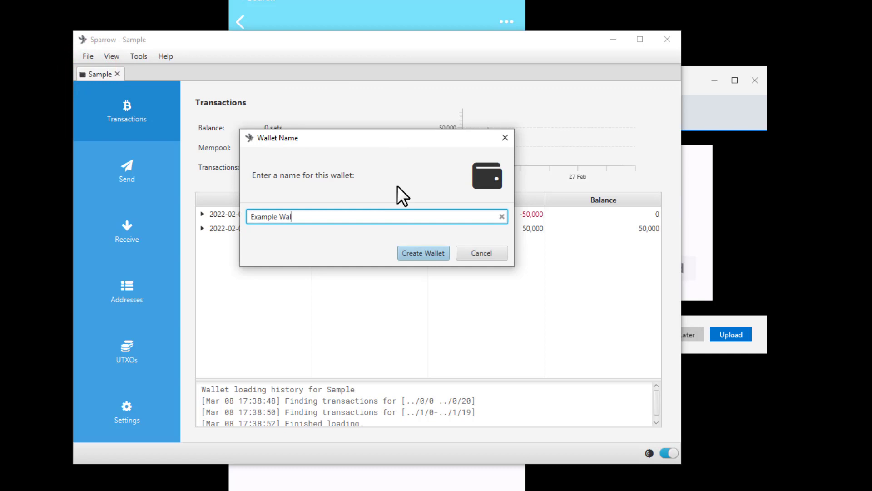
Create Example Wallet as a new or imported software wallet with a 12-word seed.
click(435, 248)
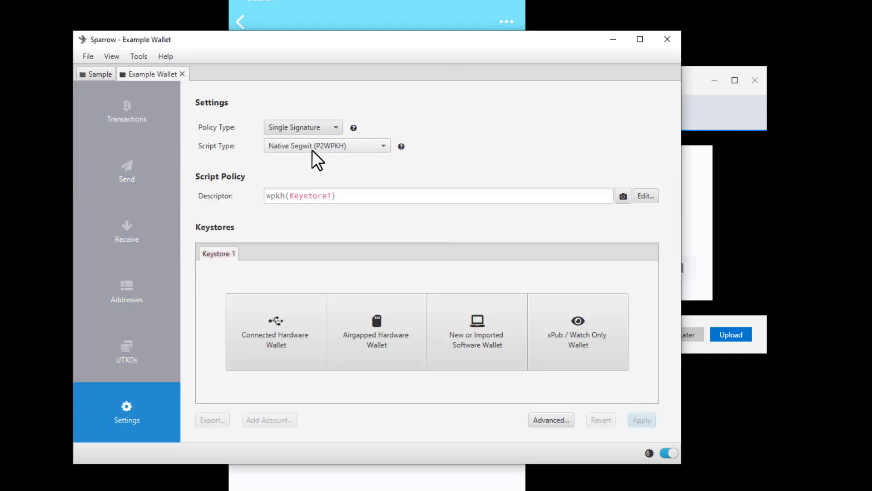
click(480, 343)
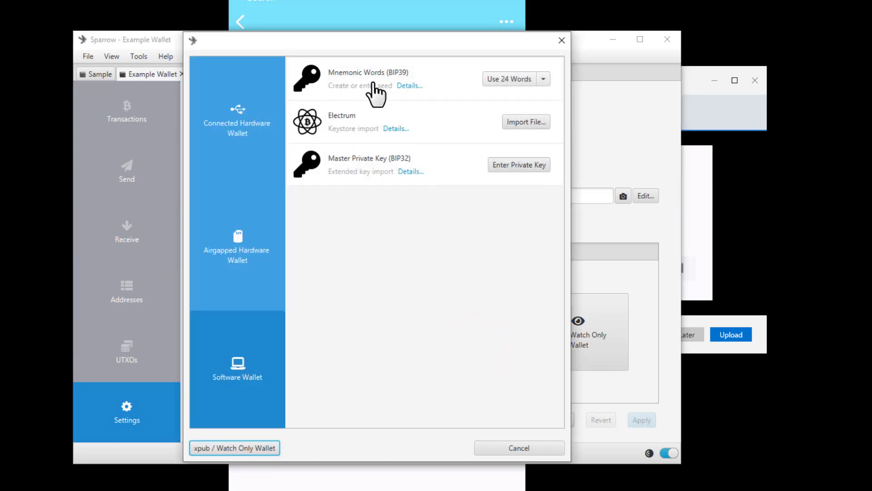
click(543, 79)
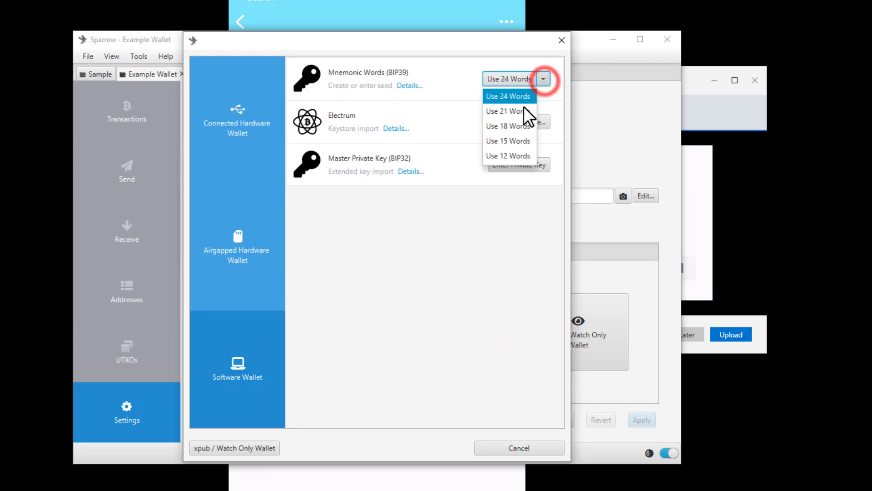
click(516, 155)
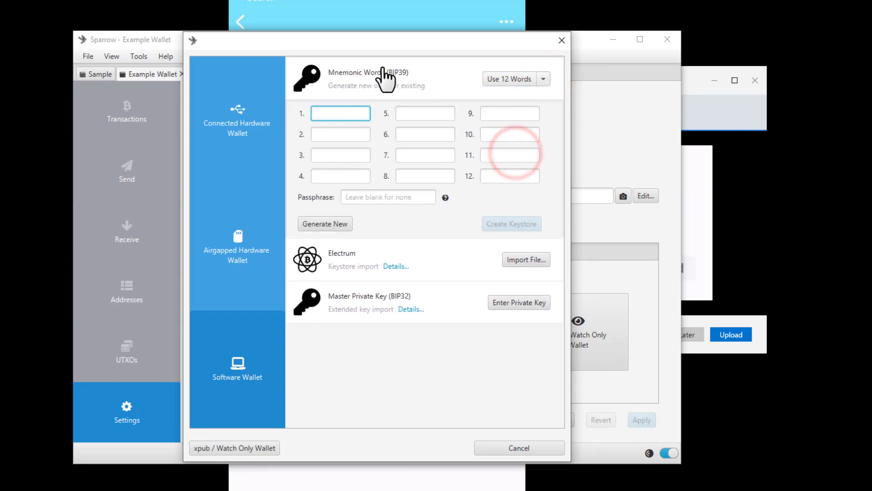
drag(388, 49, 162, 40)
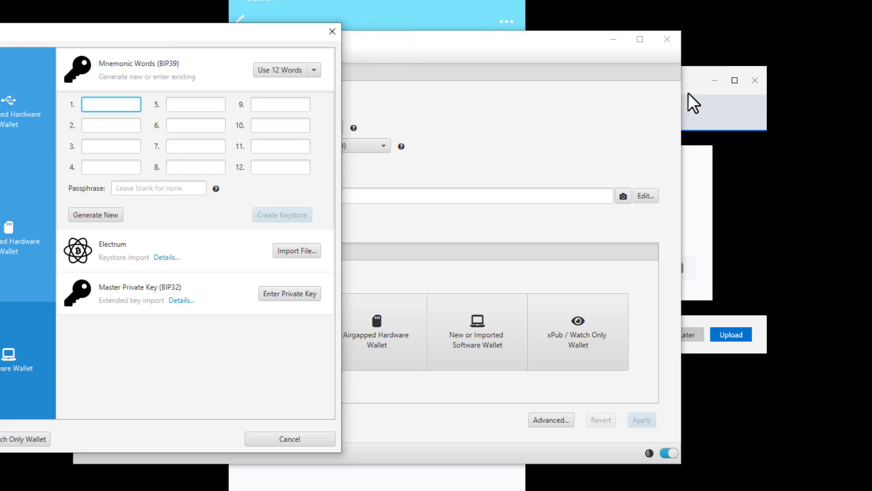
click(696, 118)
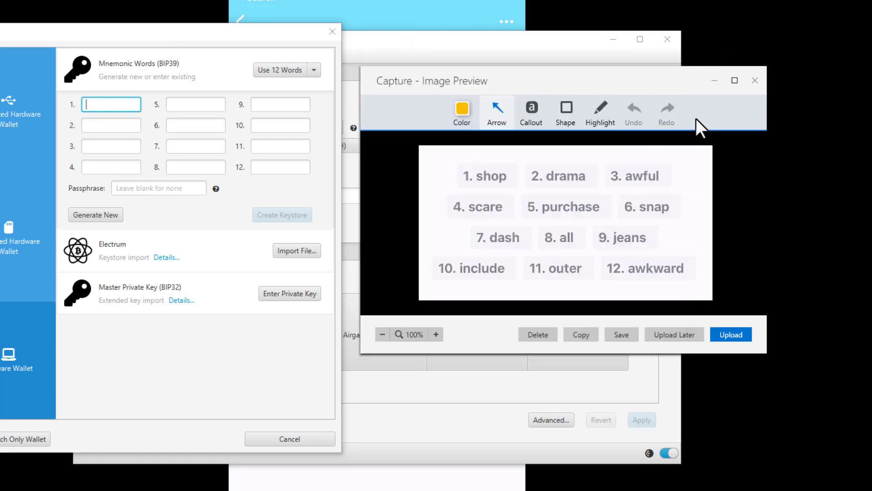
Paste the twelve captured seed words, create the keystore and import it.
click(101, 107)
text(shop drama awful scare purchase snap dash all jeans include outer awkward)
click(290, 195)
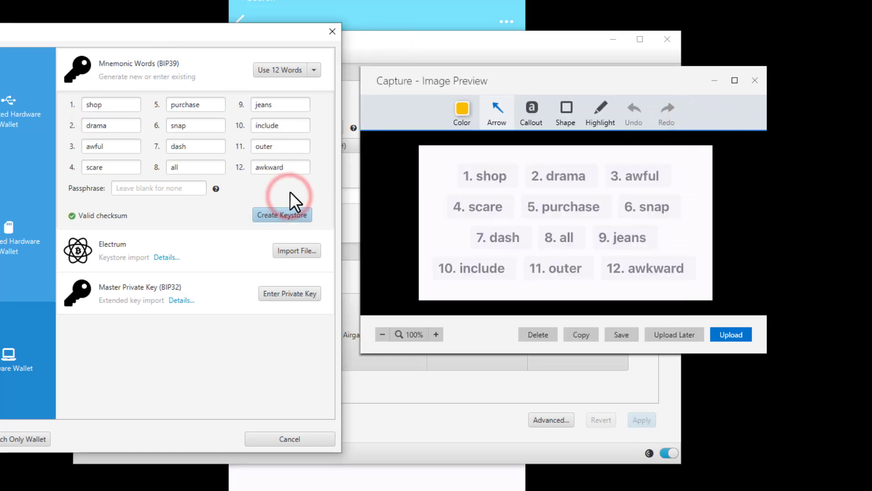
click(290, 215)
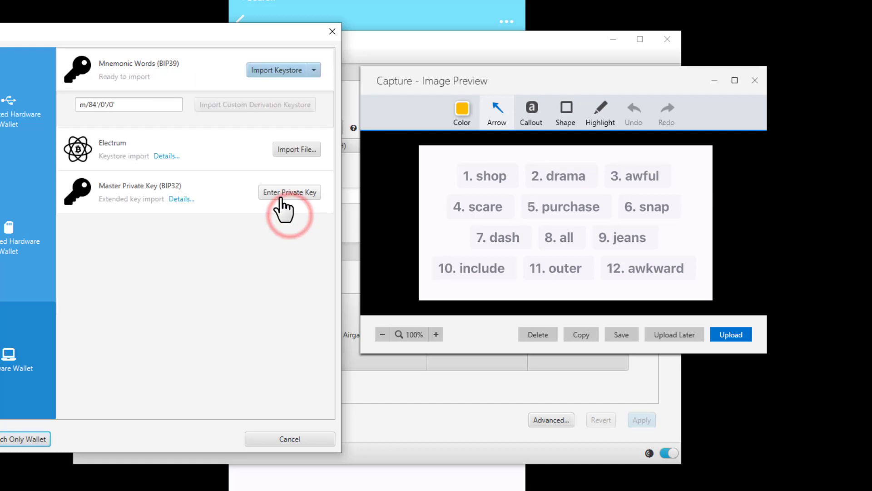
click(280, 73)
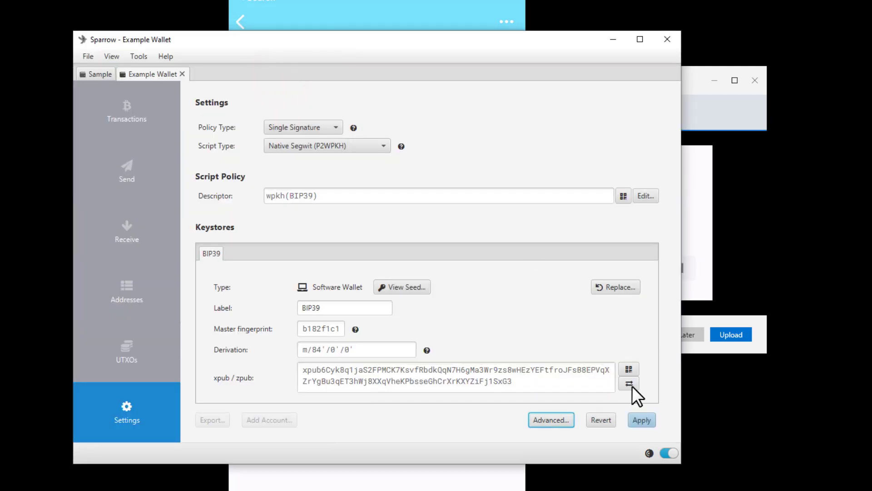
Apply the wallet with no password, confirm the 51,197 sats transaction, and open Send.
click(643, 423)
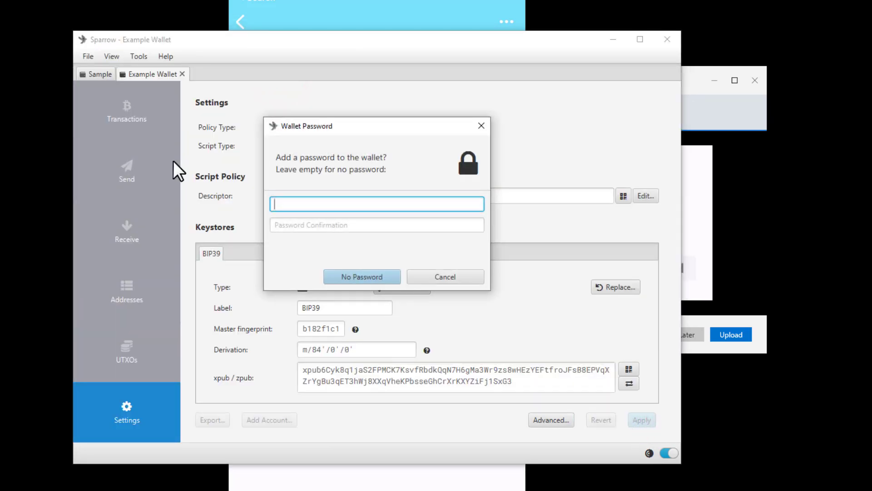
click(373, 278)
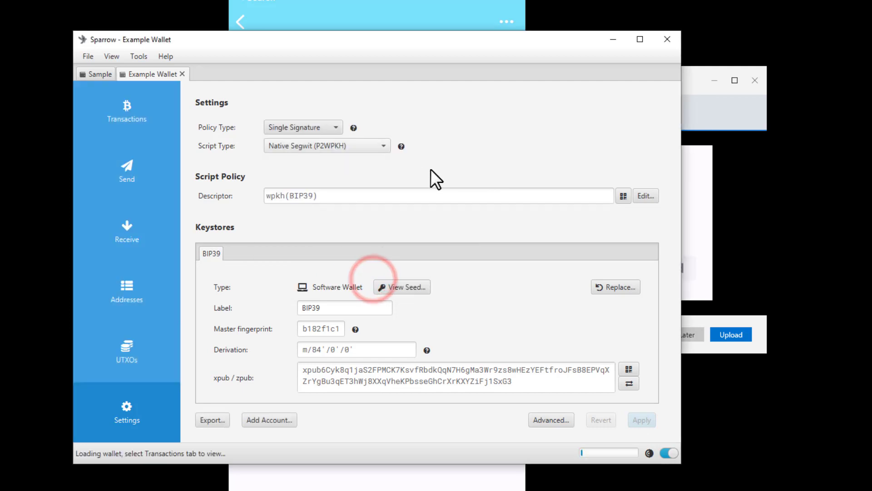
click(129, 112)
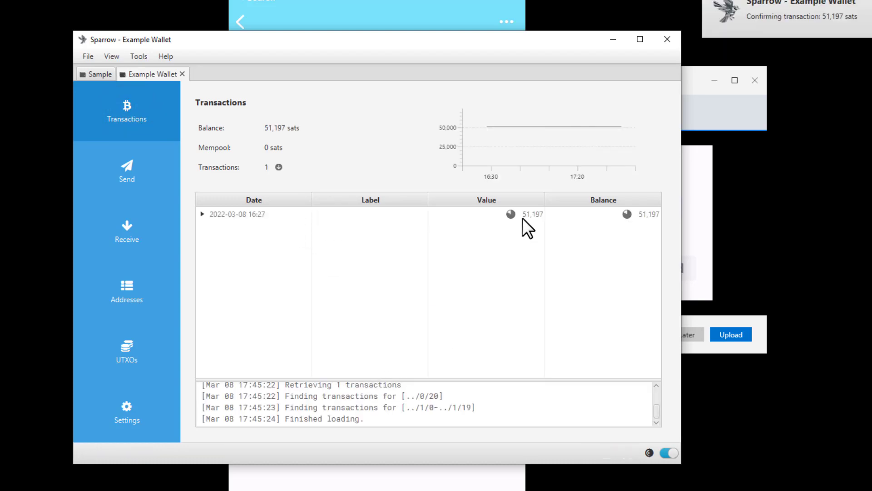
click(523, 218)
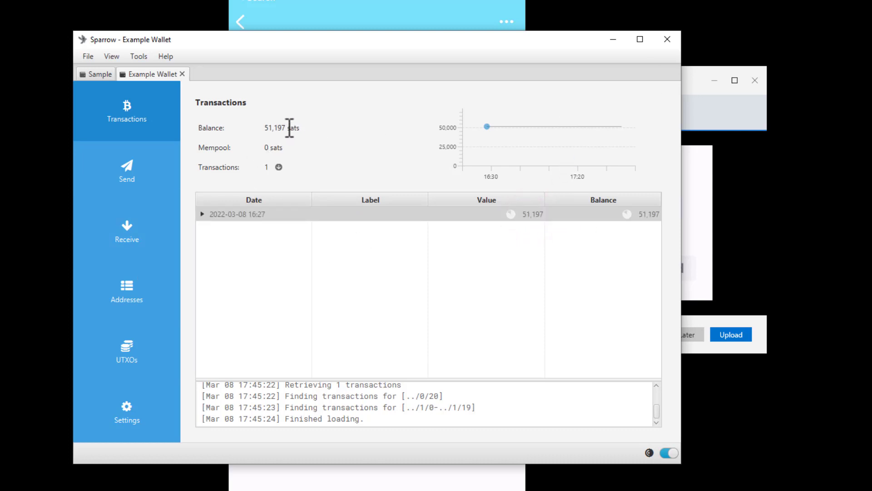
click(124, 179)
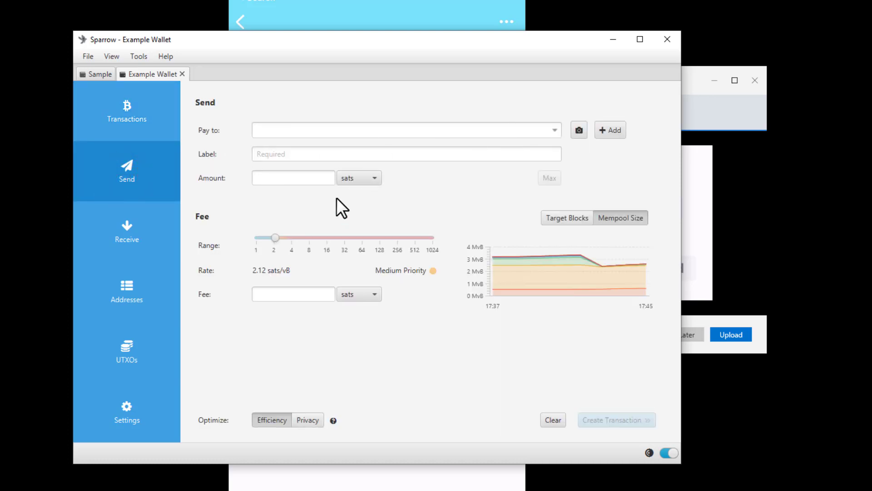
Bring the captured seed image window back to the front.
click(709, 115)
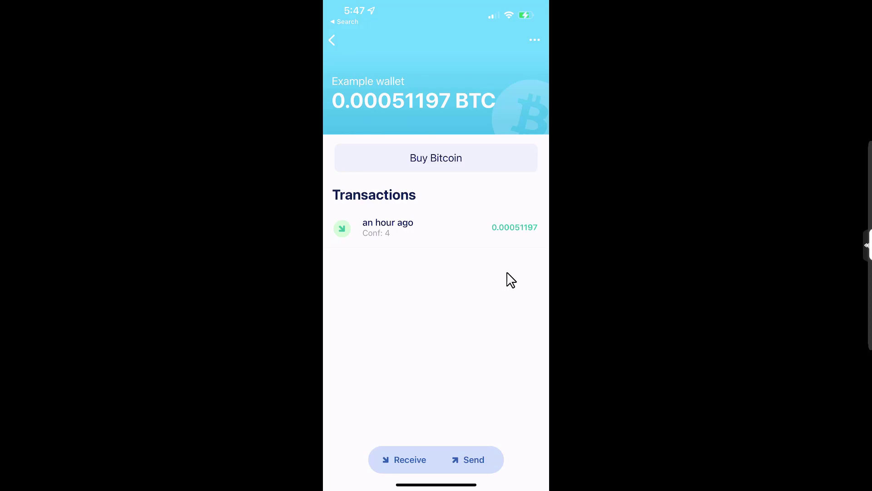
Start a BlueWallet payment of the full balance to the pasted bc1 address.
click(474, 460)
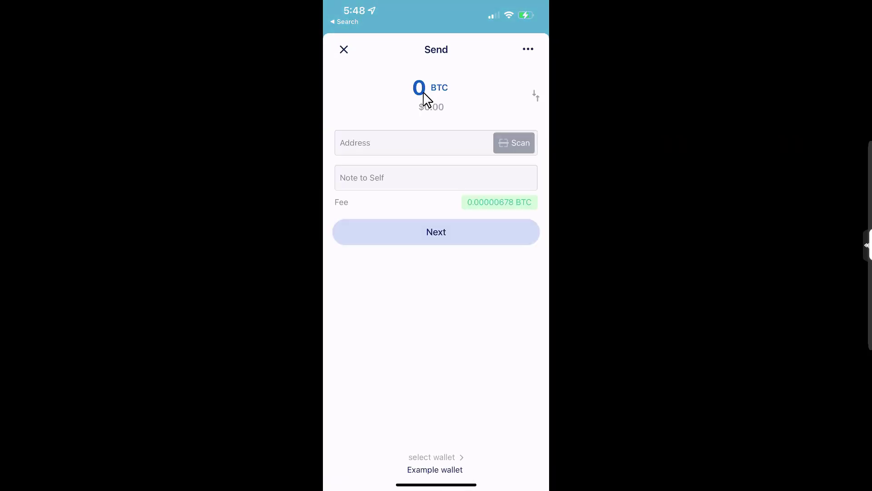
click(426, 98)
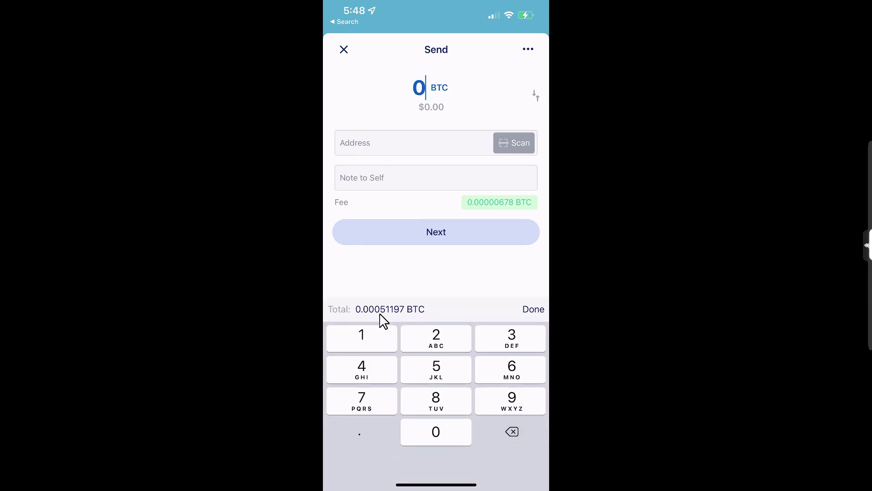
click(399, 318)
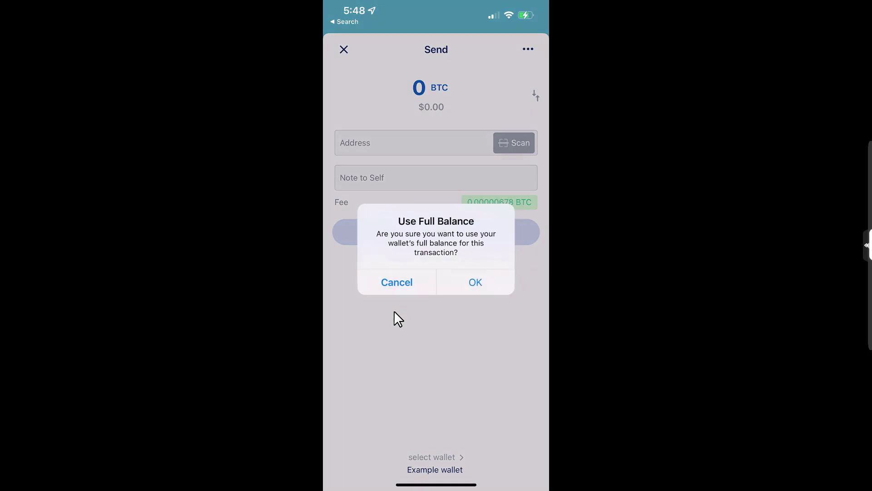
key(Return)
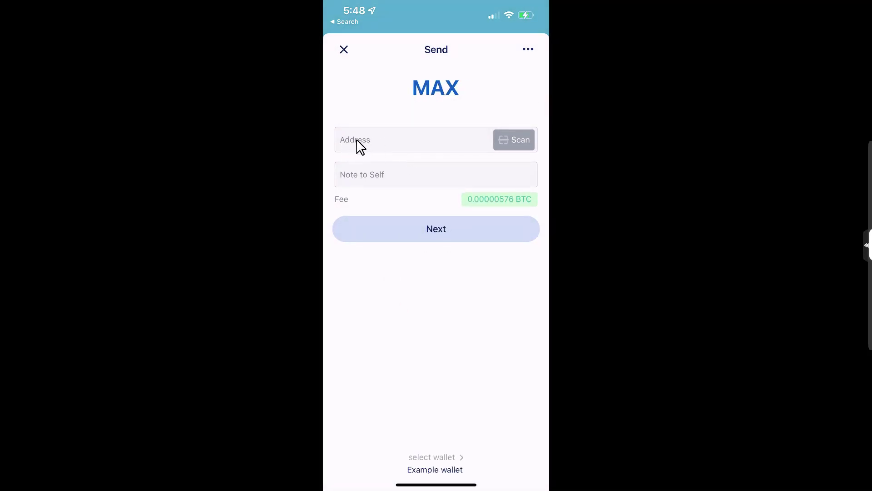
click(515, 141)
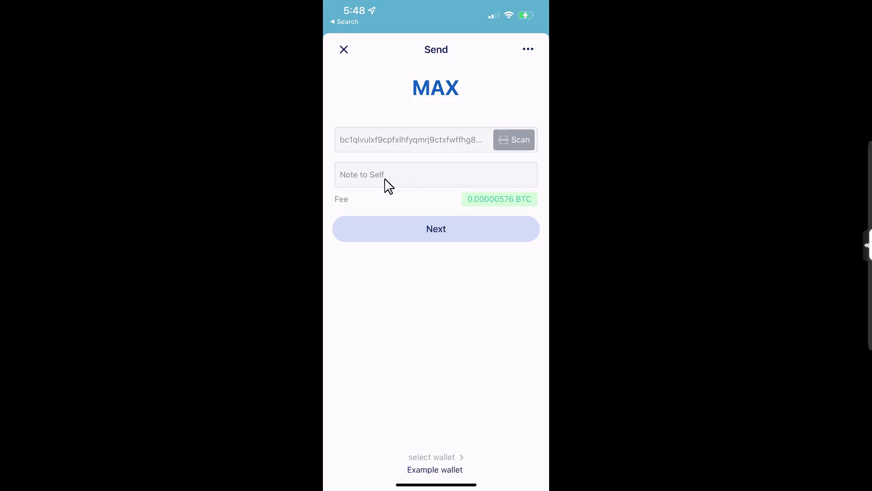
Add the note 'Returning funds' and bring up the fee choices.
click(386, 179)
text(Ret)
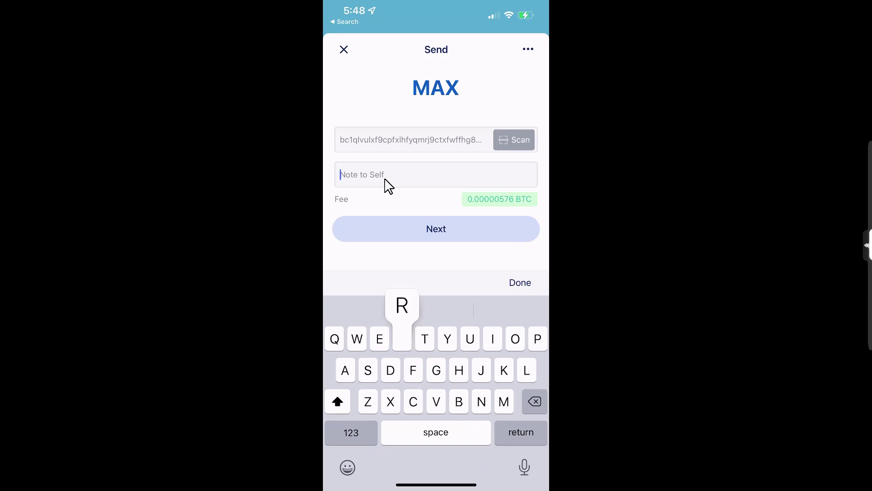
text(urning f)
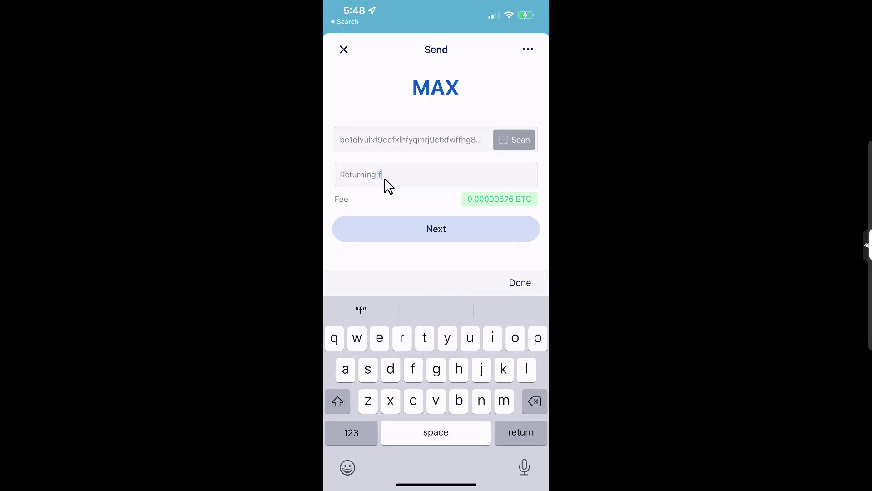
text(unds)
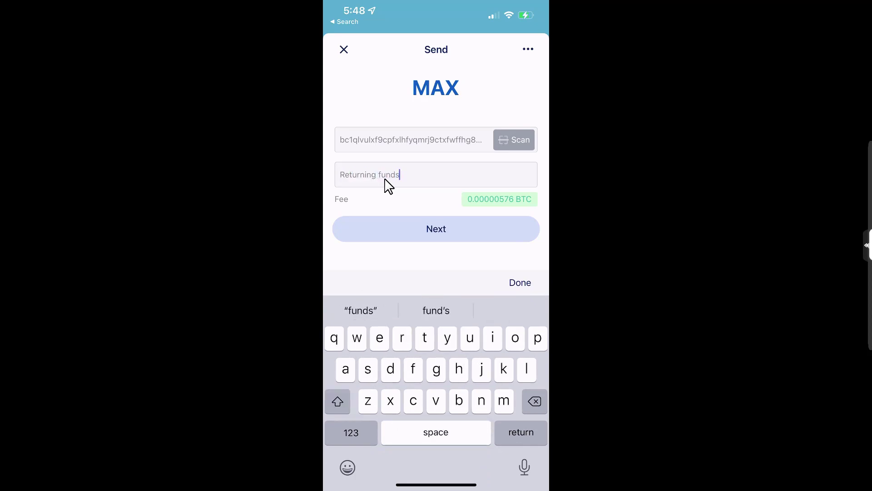
click(509, 199)
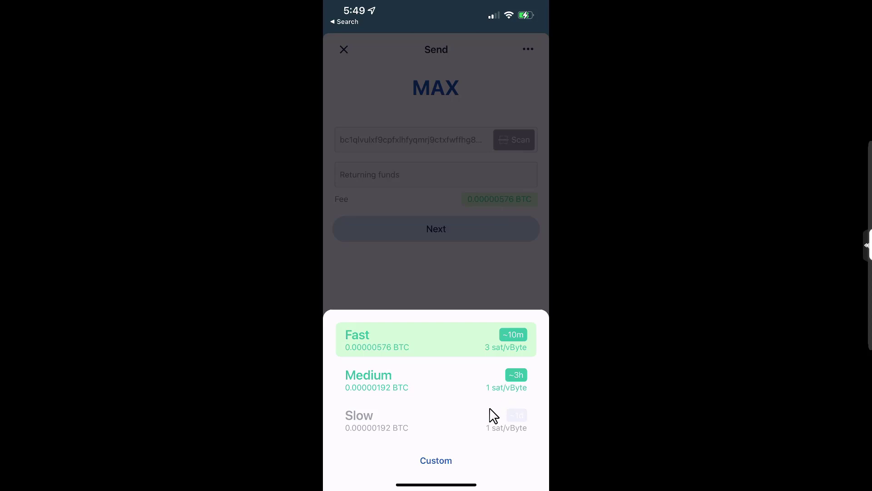
Send at the Slow fee, then view the pending transaction on mempool.space.
click(367, 420)
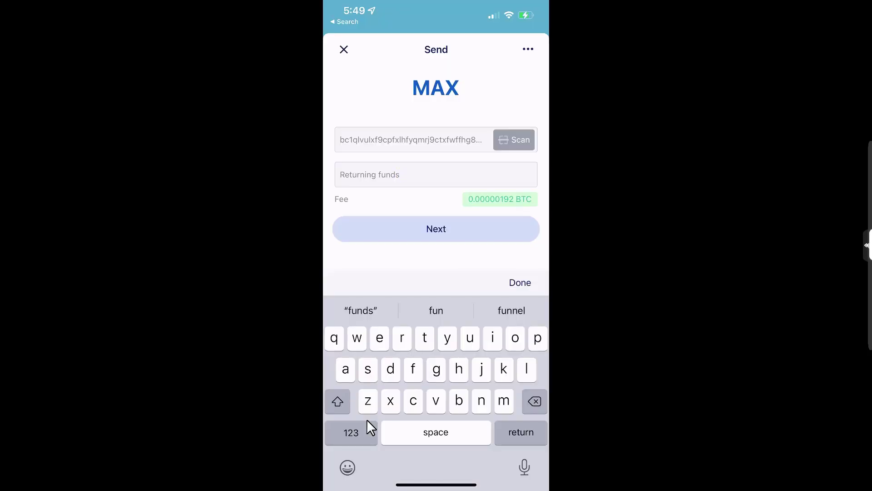
click(439, 207)
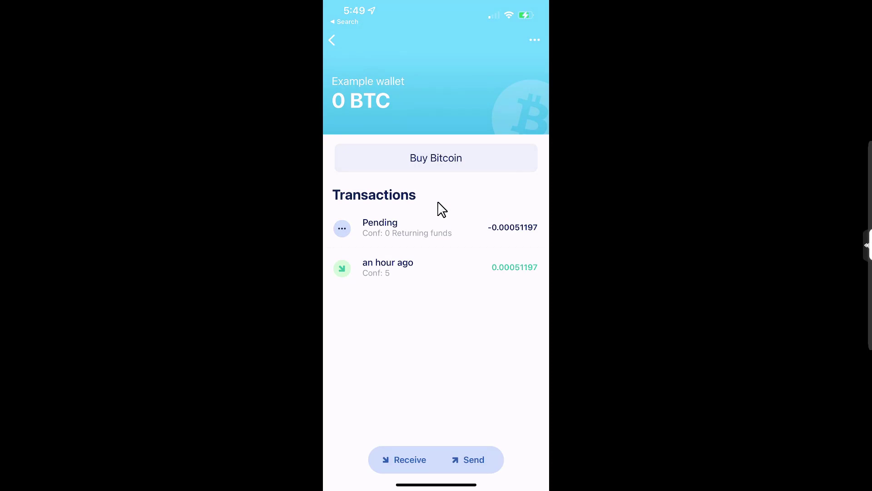
click(429, 234)
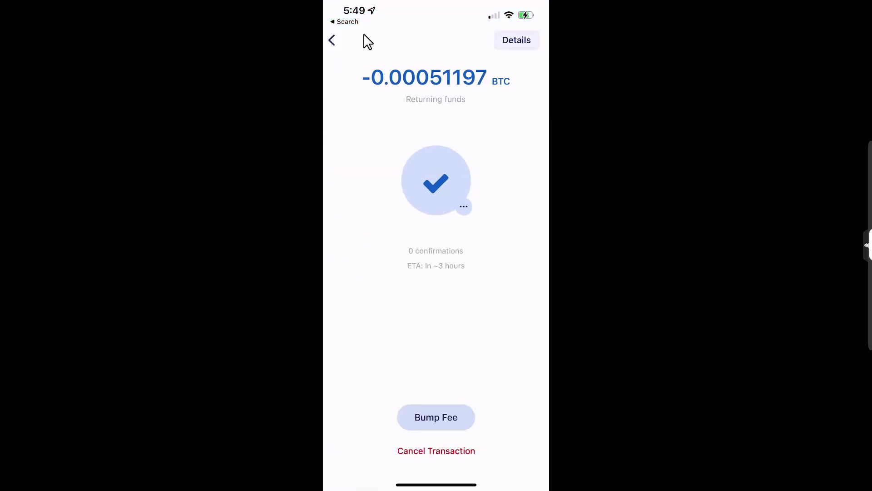
click(518, 41)
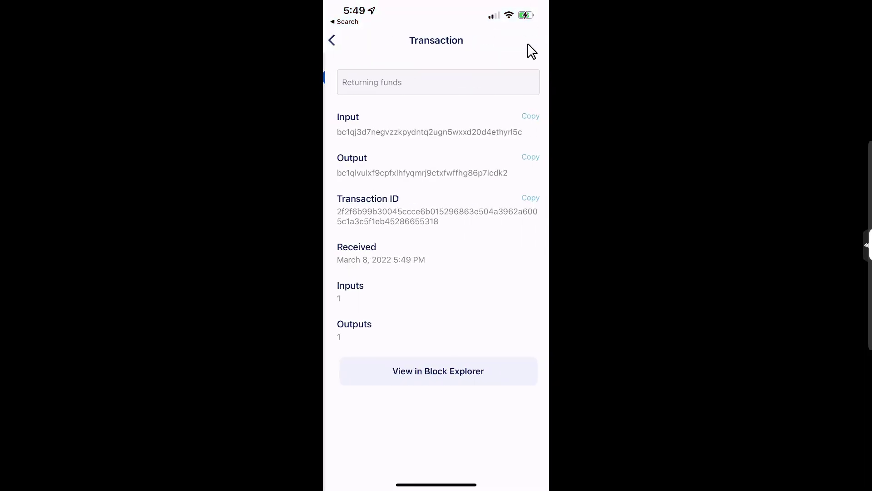
click(436, 380)
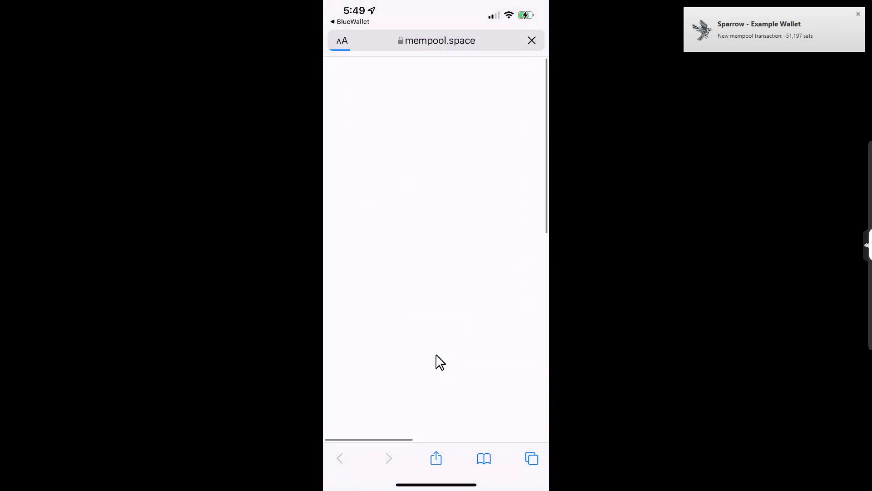